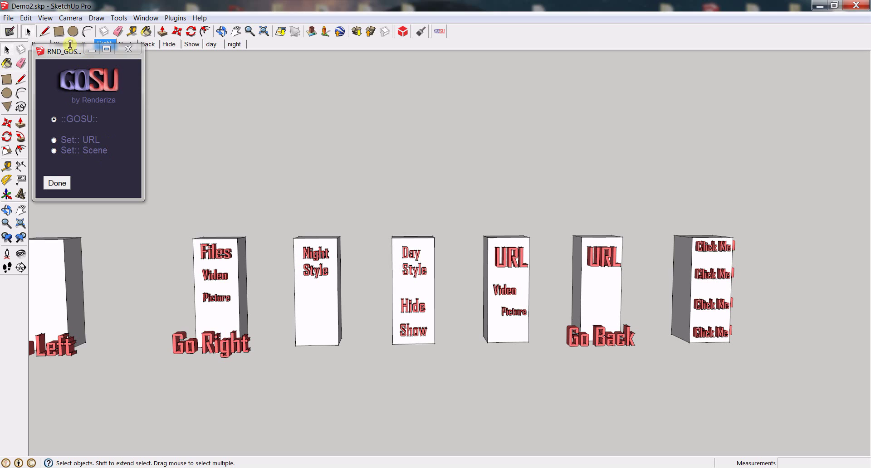
Display scene 0 and follow the Start text's link to the Start scene.
left_click_drag(71, 52, 68, 68)
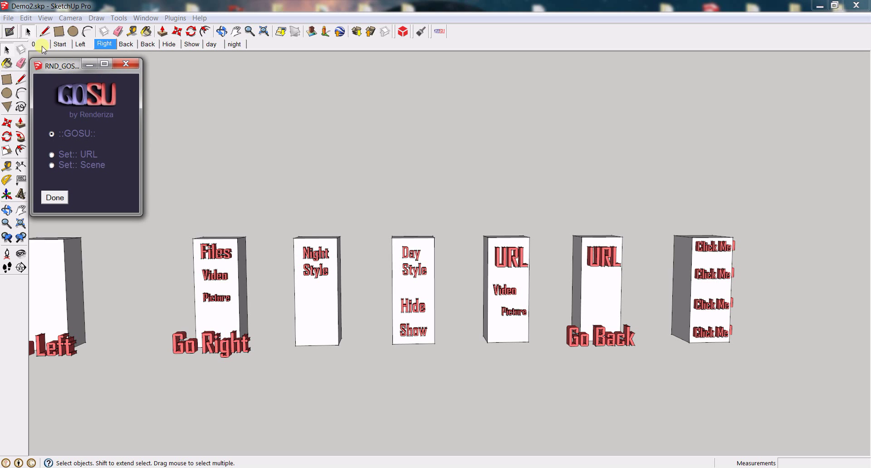
left_click(40, 45)
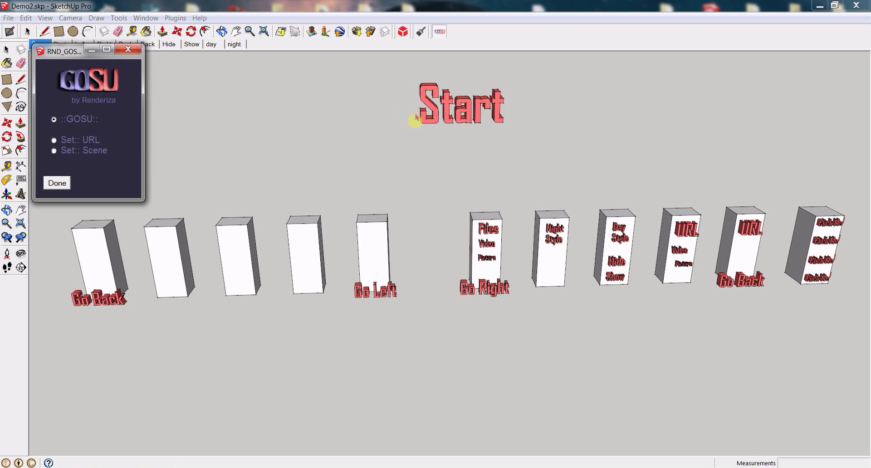
left_click(449, 118)
left_click(428, 123)
left_click(467, 112)
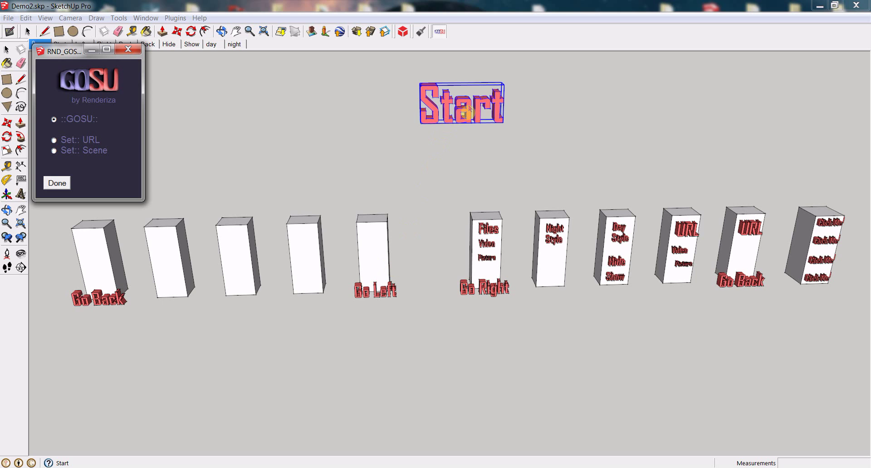
left_click(469, 110)
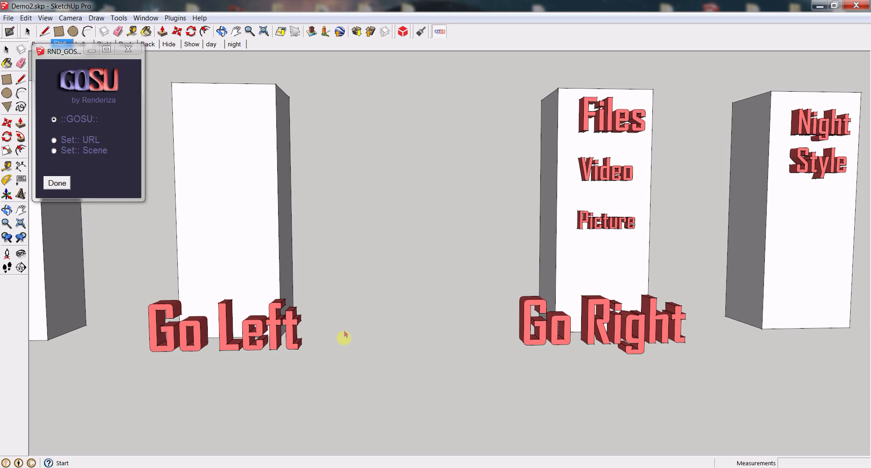
Test the scene links on the Go Left, Go Back and Go Right texts.
left_click(298, 338)
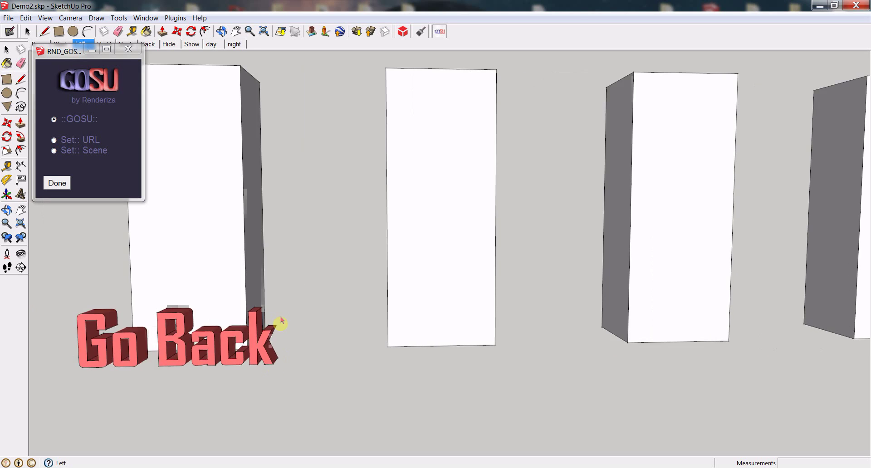
left_click(280, 321)
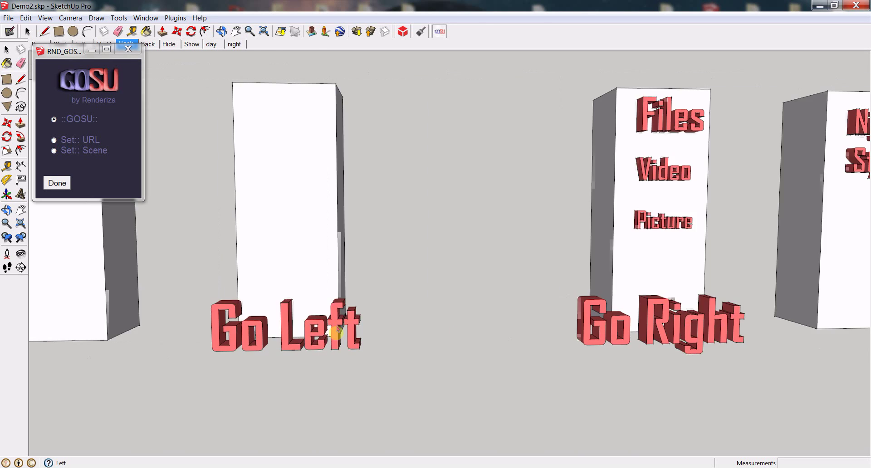
left_click(597, 352)
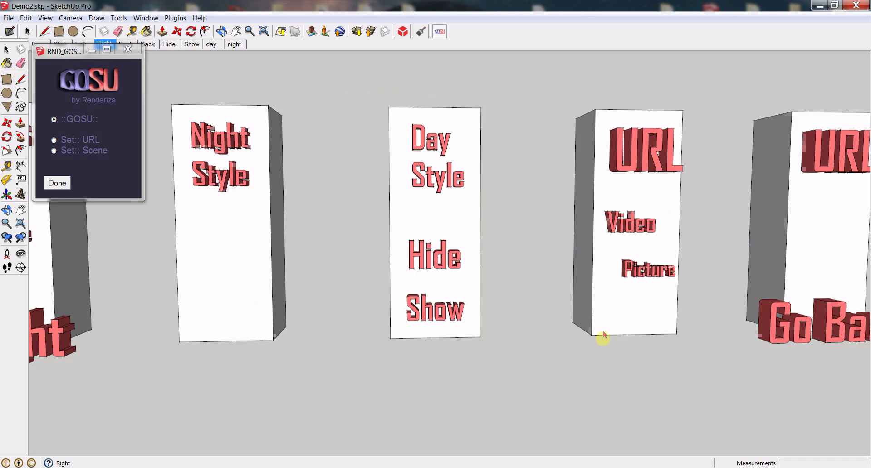
left_click(604, 336)
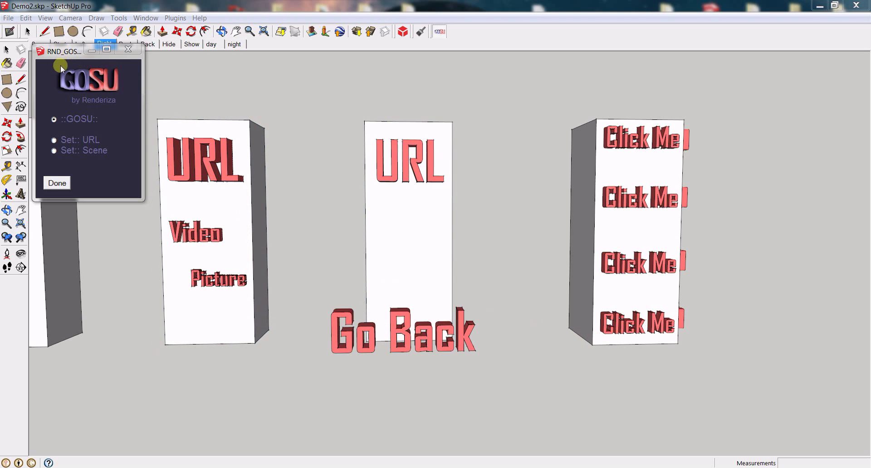
Use Set Scene to link the top Click Me text on the end block's front face to a scene named 1.
left_click_drag(61, 64, 59, 81)
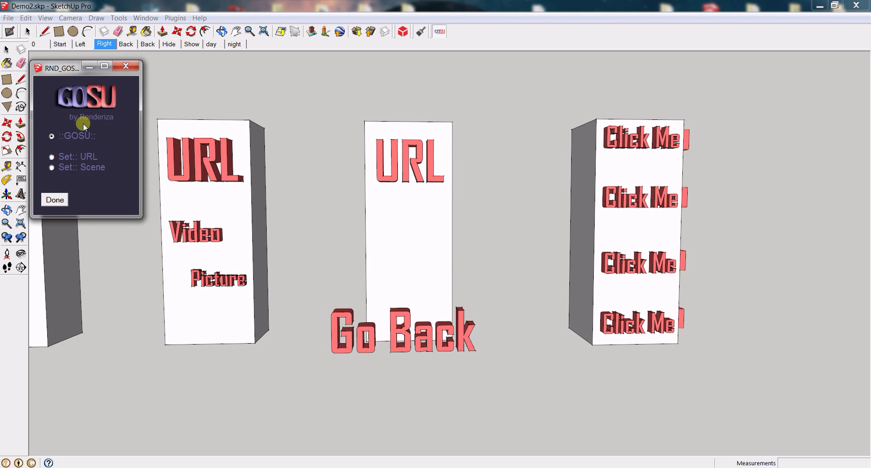
left_click(51, 169)
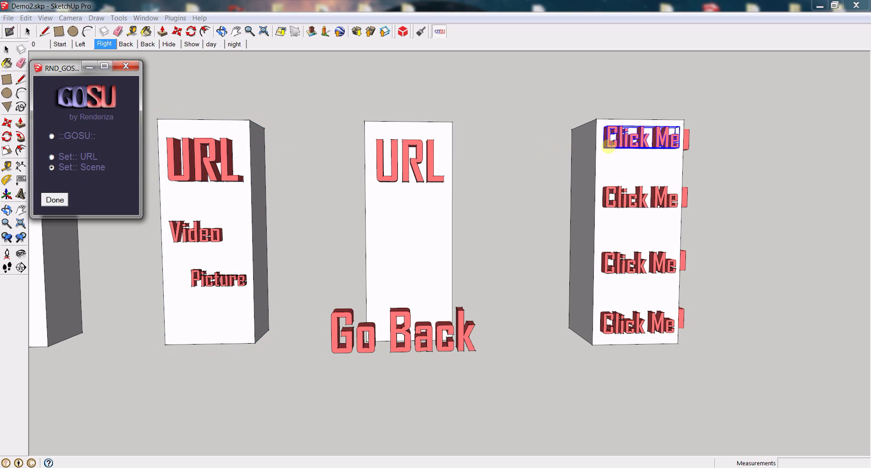
left_click(655, 145)
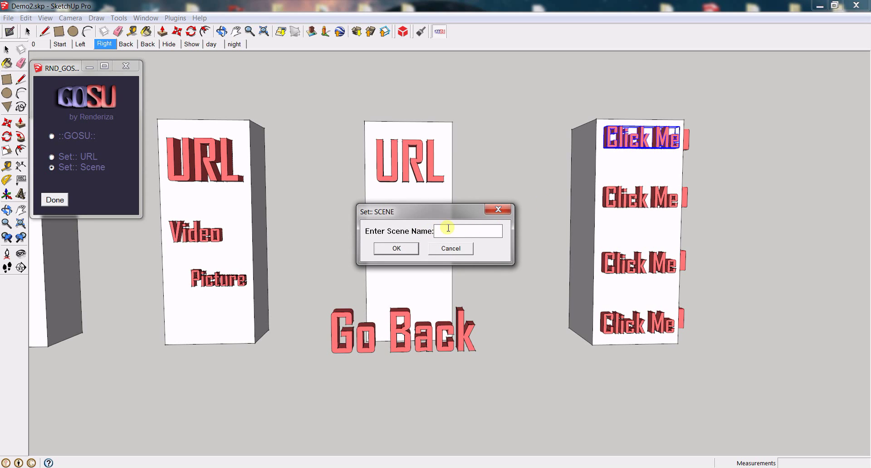
type("1")
left_click(396, 249)
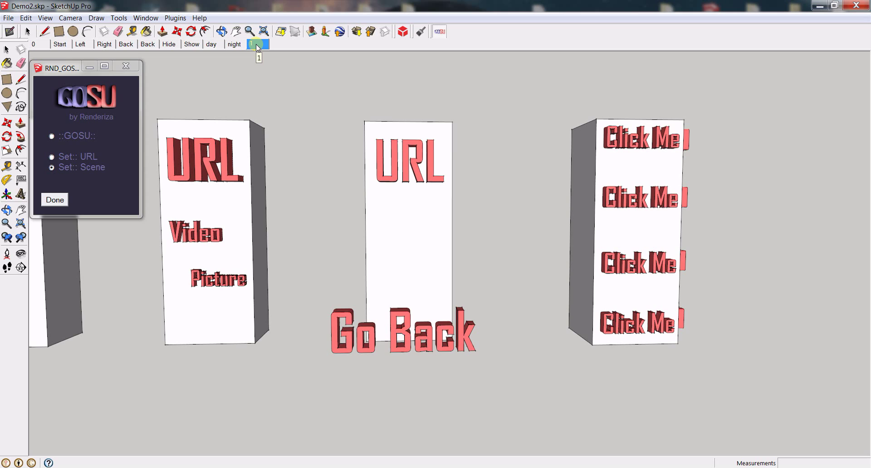
left_click(633, 146)
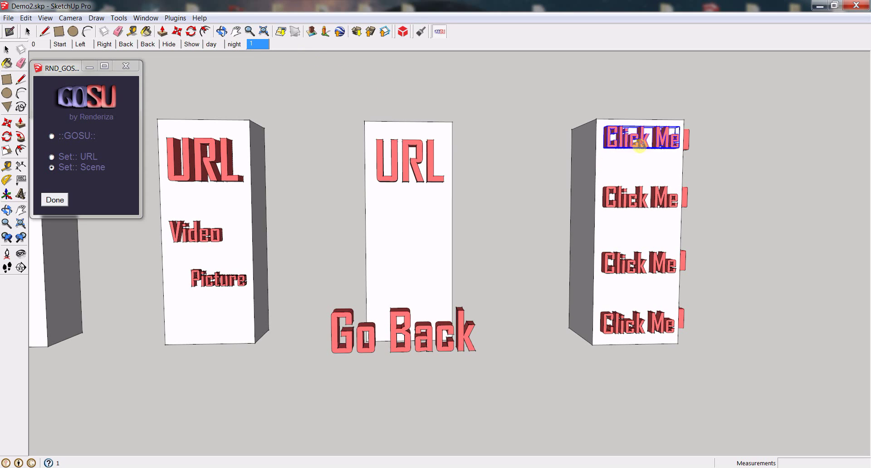
left_click(255, 52)
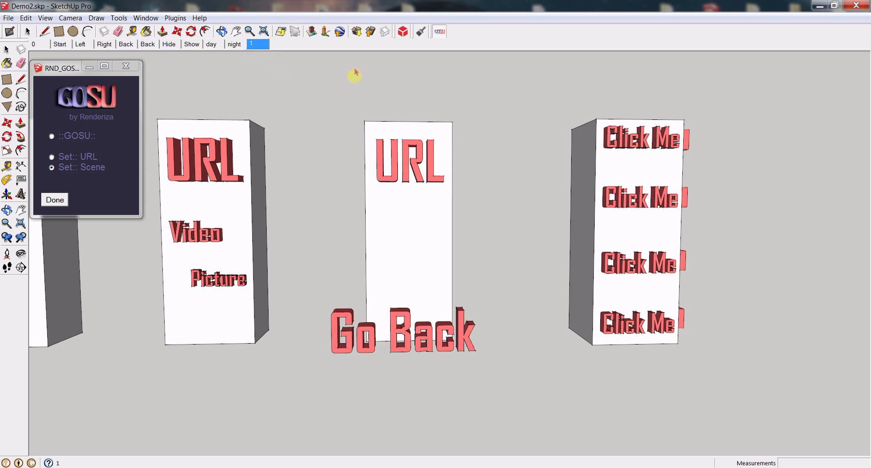
Link the second Click Me text on the front face to a scene named 2, showing the end block from an angled view.
left_click(625, 204)
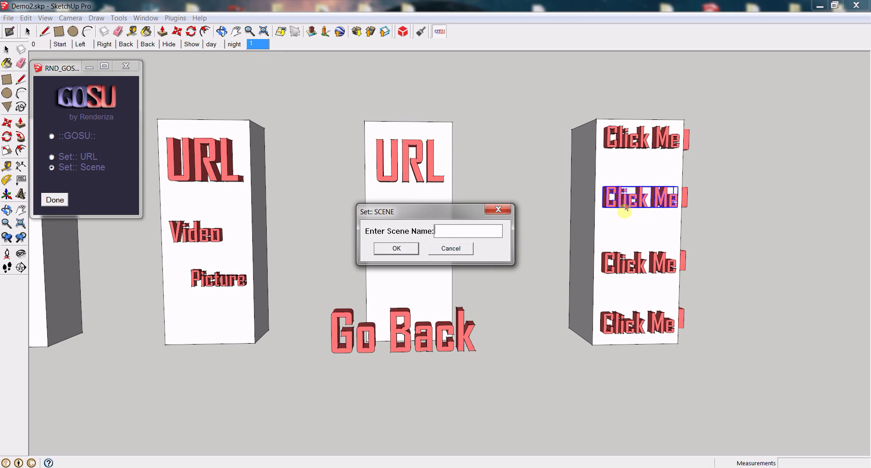
left_click(459, 248)
middle_click_drag(671, 239, 586, 235)
left_click(585, 235)
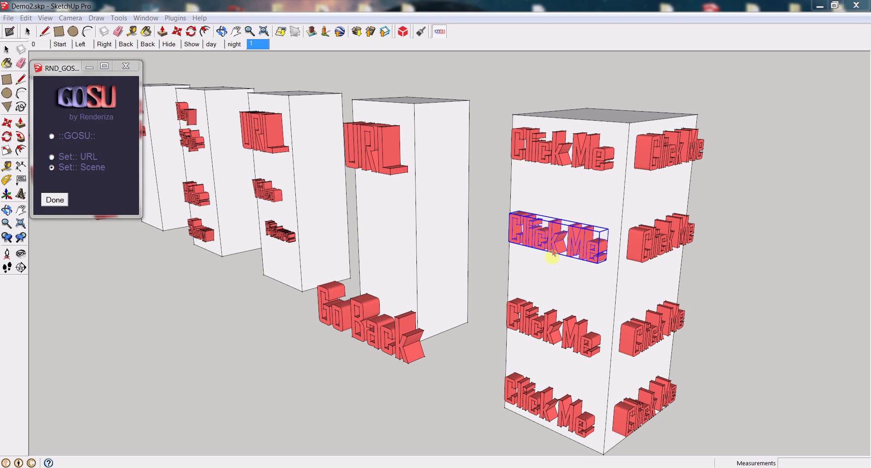
type("2")
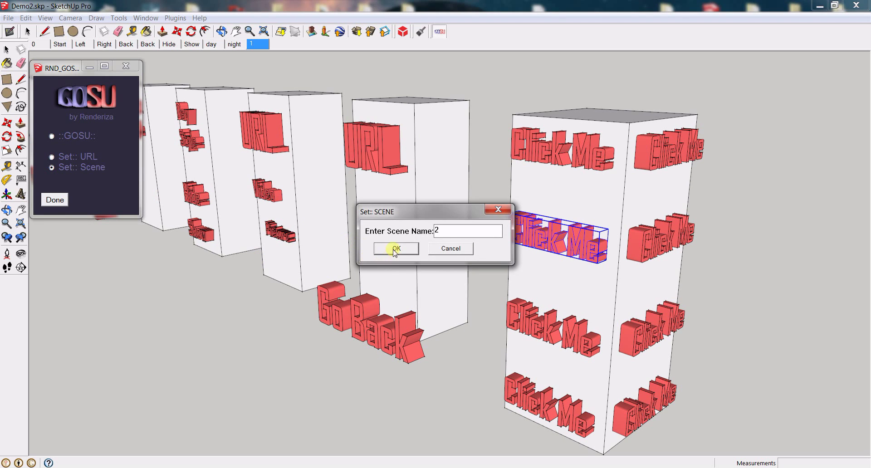
left_click(395, 249)
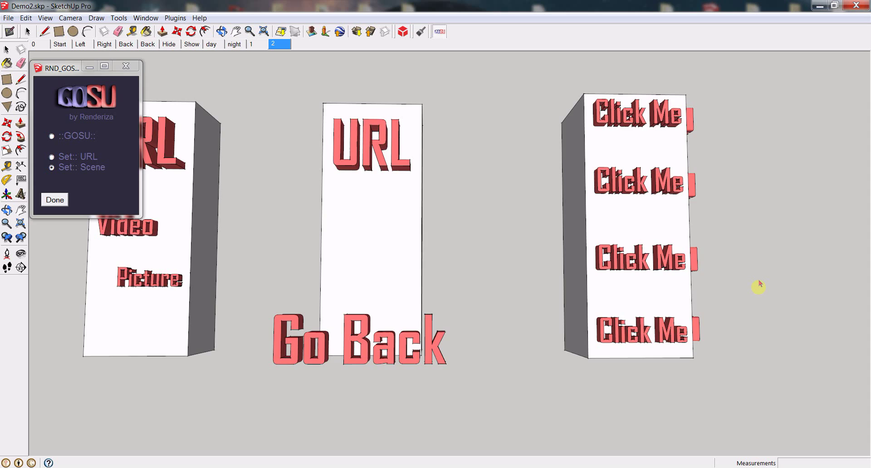
Link the third Click Me text on the front face to a scene named 3, using a close-up view of the end block.
left_click(635, 259)
scroll(633, 263, "up", 5)
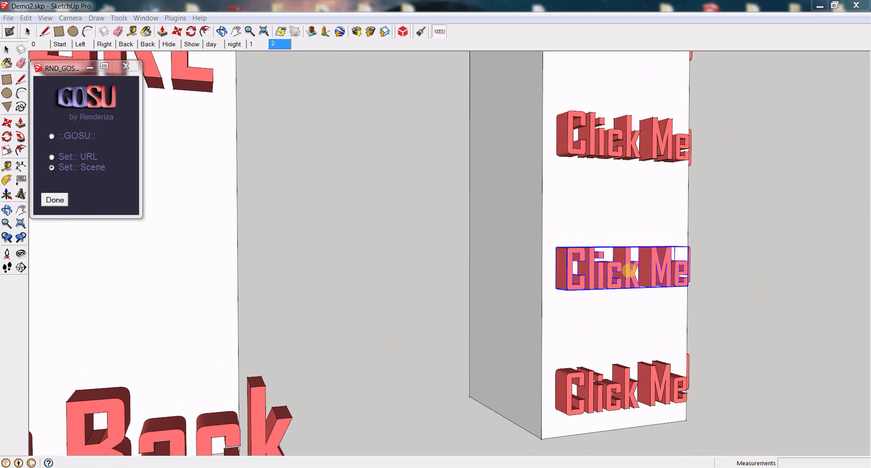
type("3")
left_click(393, 248)
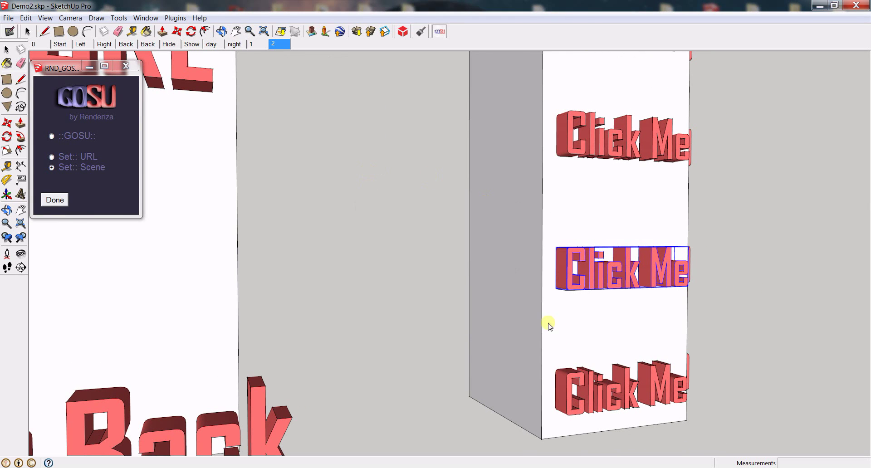
Link the bottom Click Me text on the front face to a scene named 4, seen from low beside the end block.
middle_click_drag(529, 366, 500, 335)
left_click(472, 382)
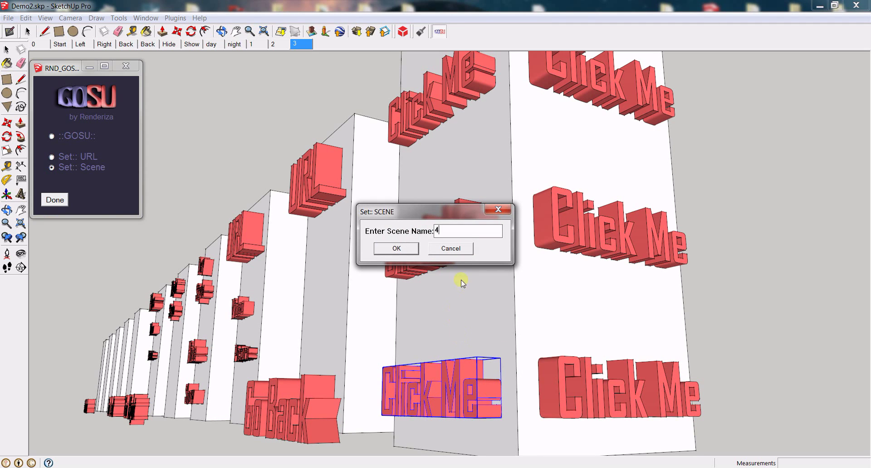
left_click(395, 249)
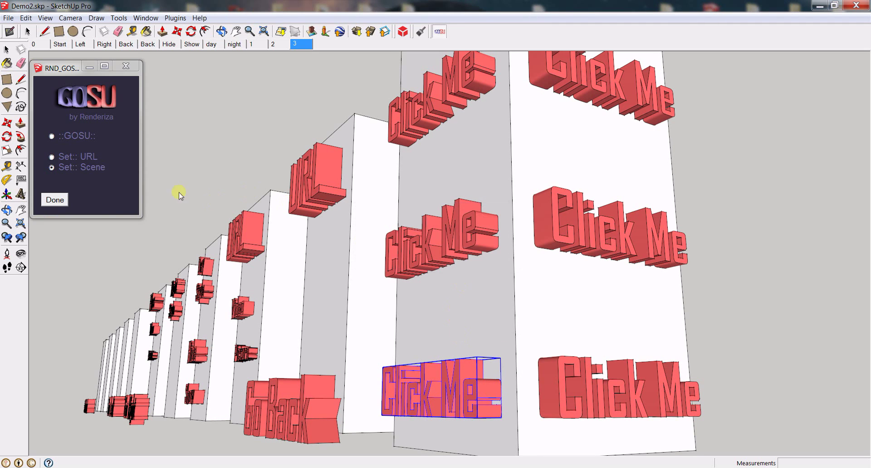
Activate GOSU mode and test the Click Me links to scenes 2, 1 and 4.
left_click(52, 137)
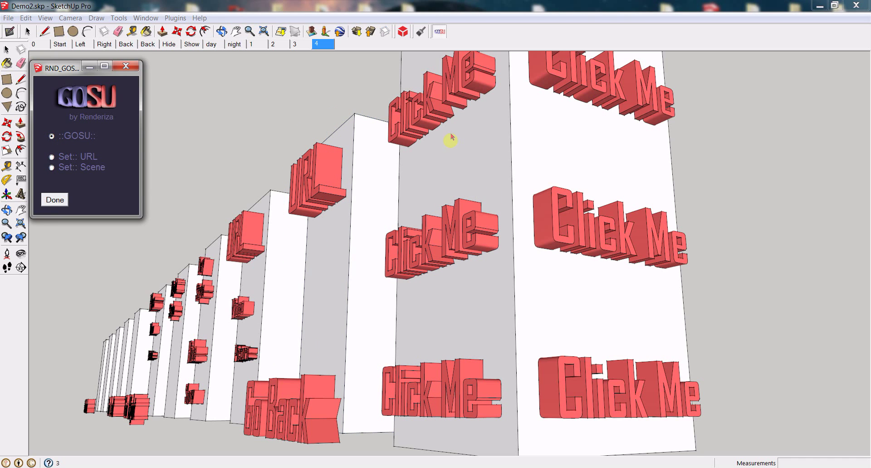
left_click(438, 95)
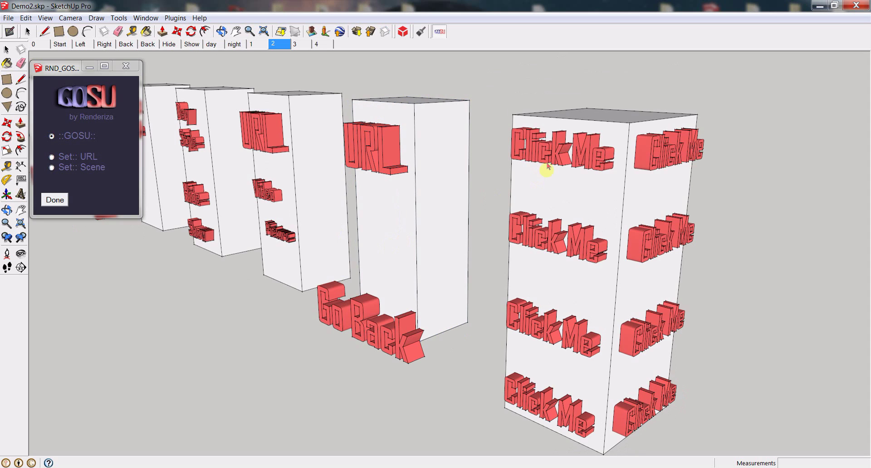
left_click(561, 154)
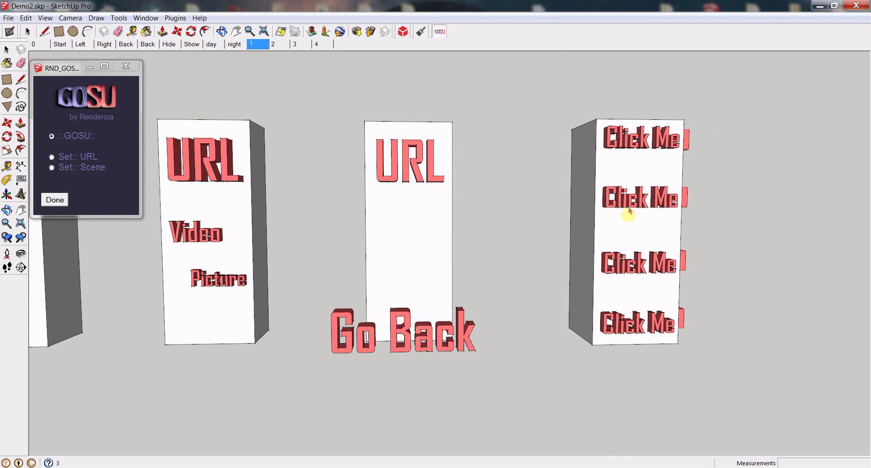
left_click(637, 322)
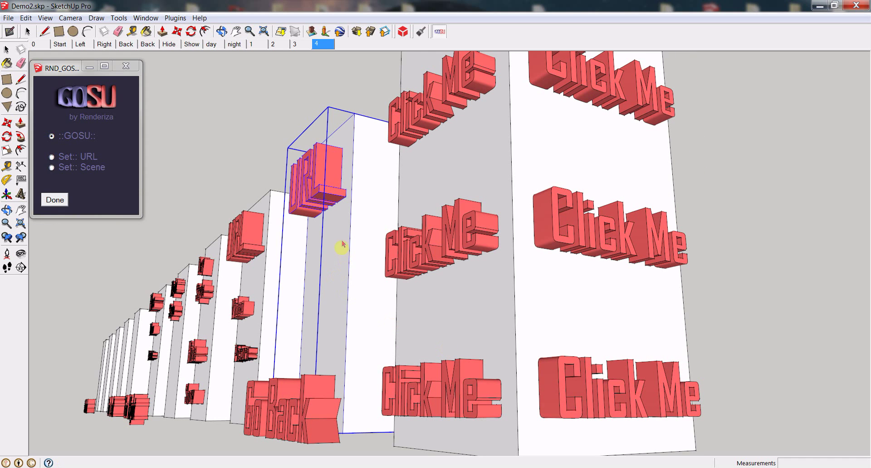
middle_click_drag(343, 244, 653, 331)
scroll(723, 290, "down", 3)
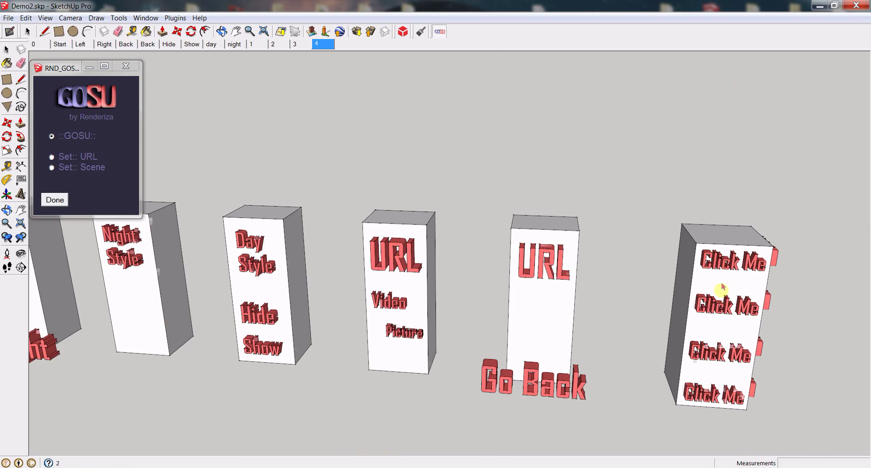
left_click(705, 335)
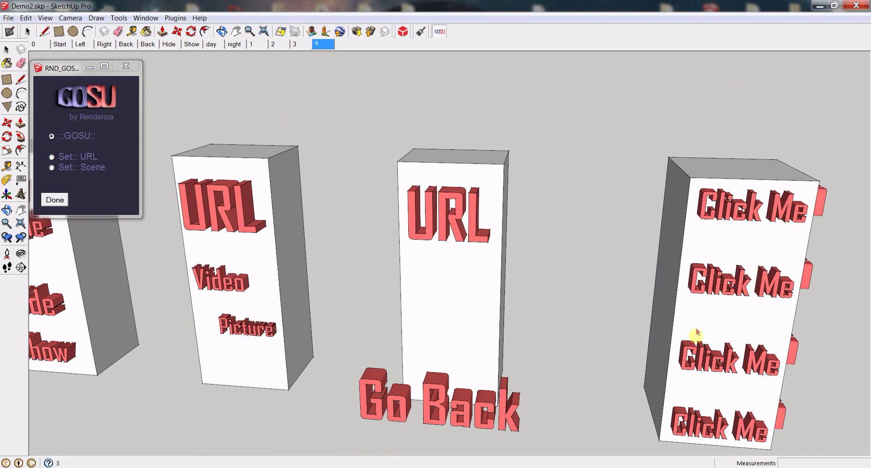
left_click(74, 156)
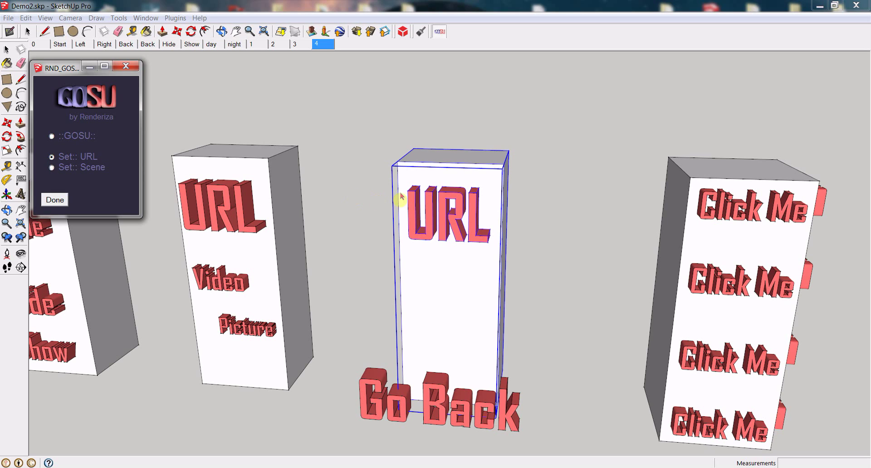
left_click(429, 209)
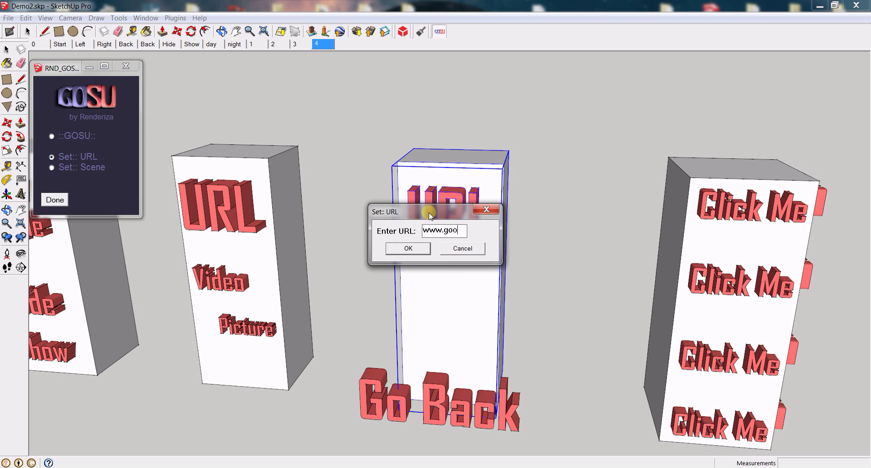
type("www.google.com")
key("Return")
Test the web links of the URL block and the Video text in GOSU mode, closing the browser between them.
left_click(51, 136)
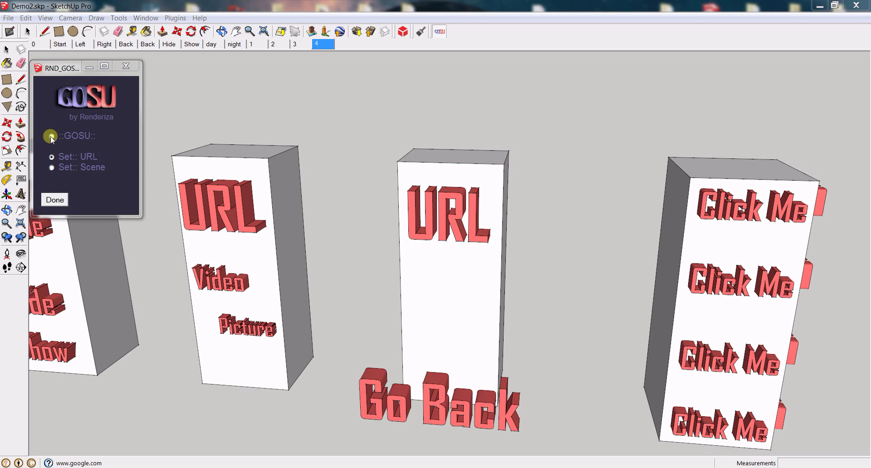
left_click(448, 201)
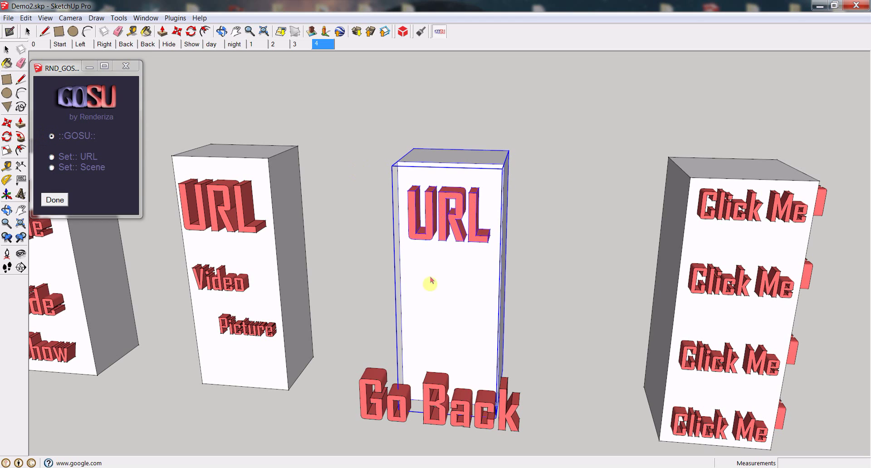
left_click(431, 325)
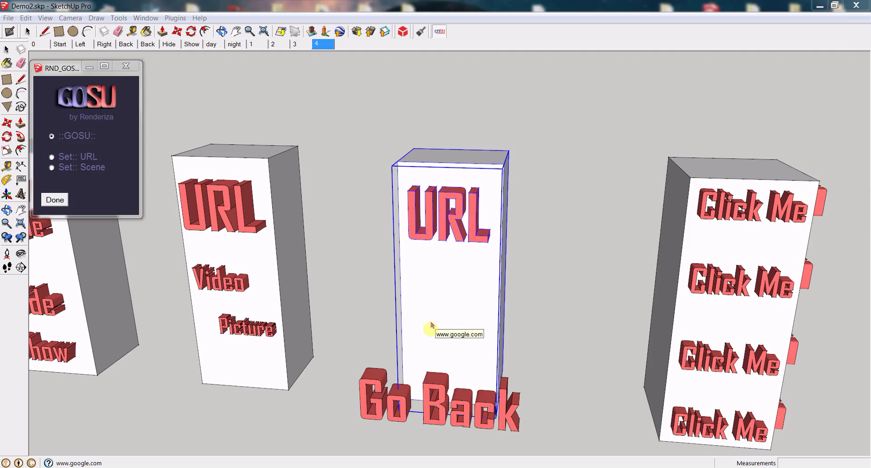
left_click(857, 5)
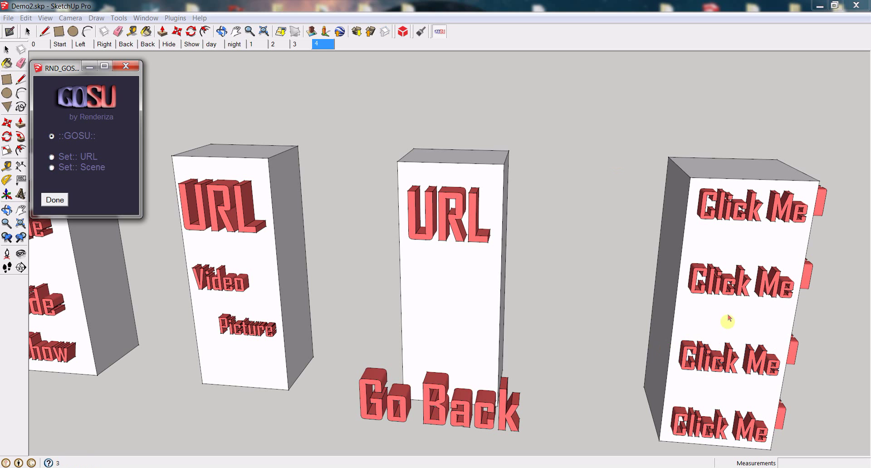
left_click(218, 284)
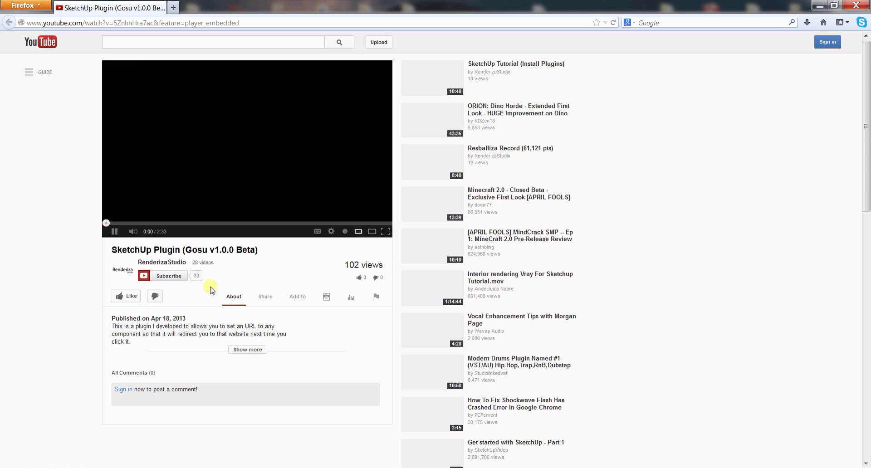
Test the web link of the Picture text on the URL block, closing the browser before and after.
left_click(856, 6)
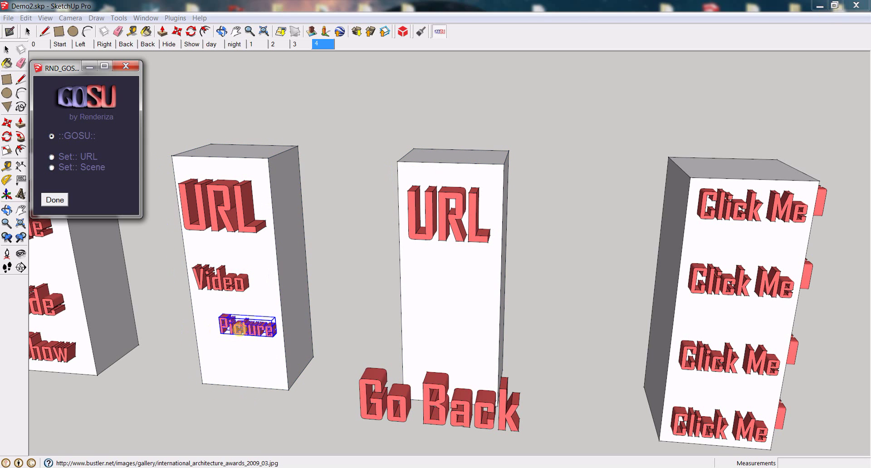
left_click(240, 328)
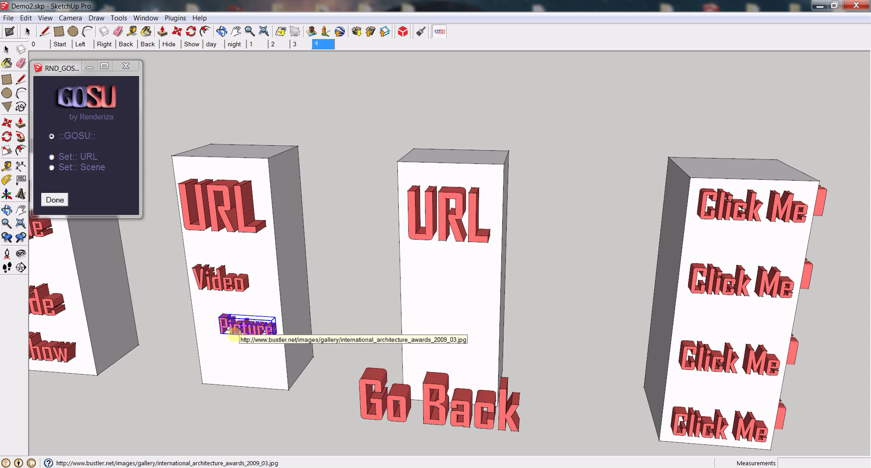
left_click(234, 334)
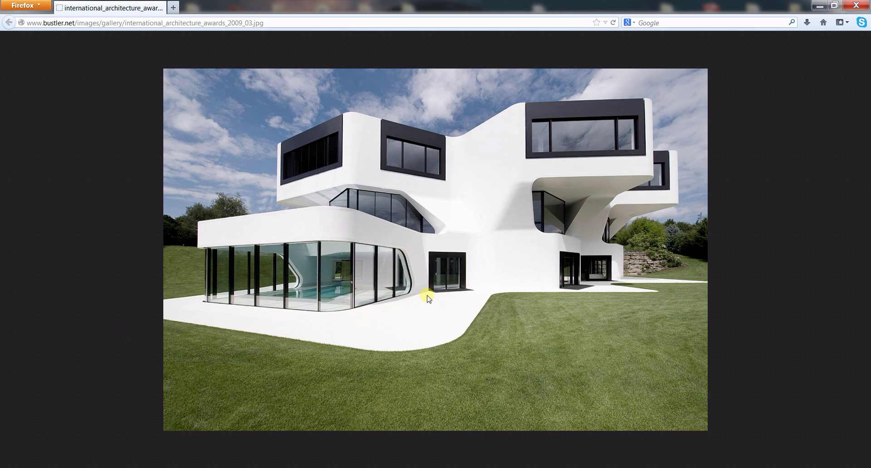
left_click(855, 5)
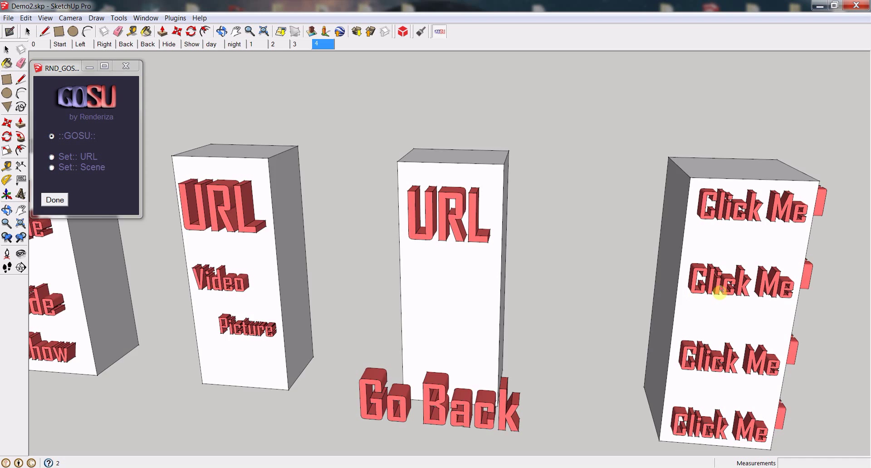
Test the scene link of the Day Style block in GOSU mode.
left_click(719, 292)
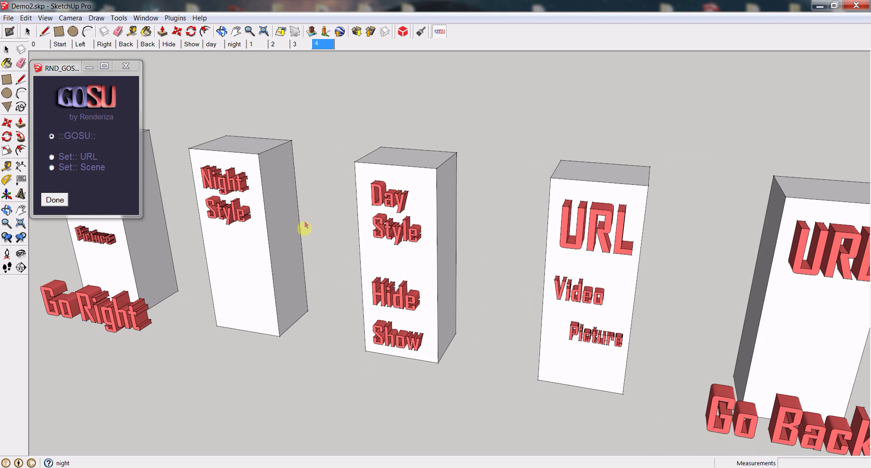
scroll(305, 225, "up", 1)
middle_click_drag(356, 293, 421, 280)
scroll(434, 313, "up", 3)
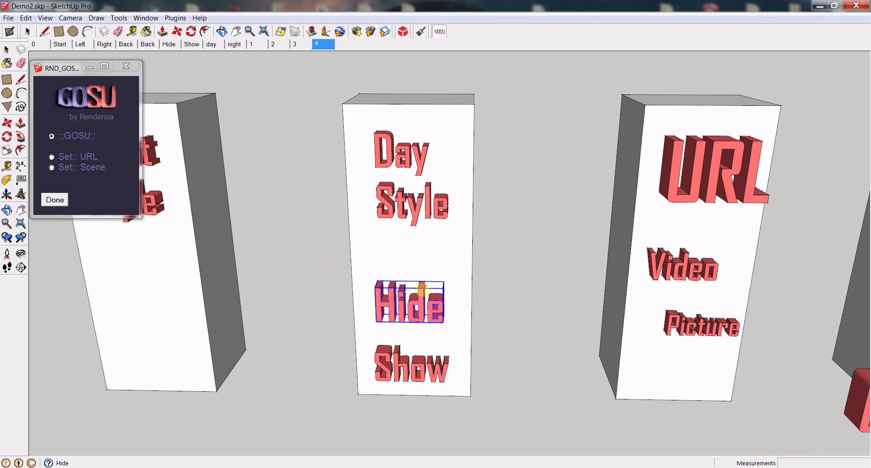
left_click(403, 160)
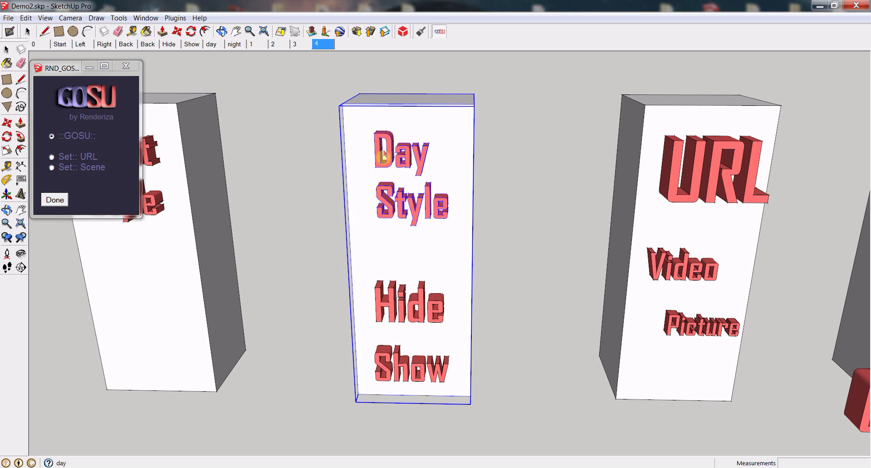
left_click(411, 155)
left_click(381, 153)
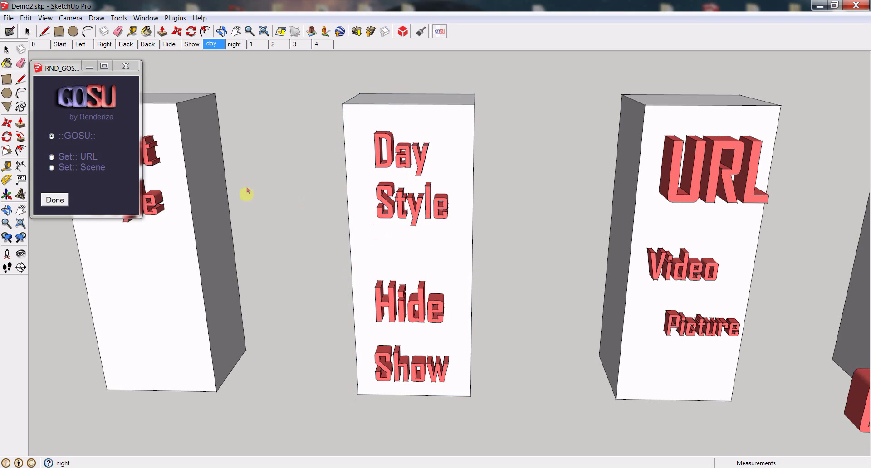
Test the Night Style block's scene link, and switch back through the Day Style block.
scroll(422, 266, "down", 3)
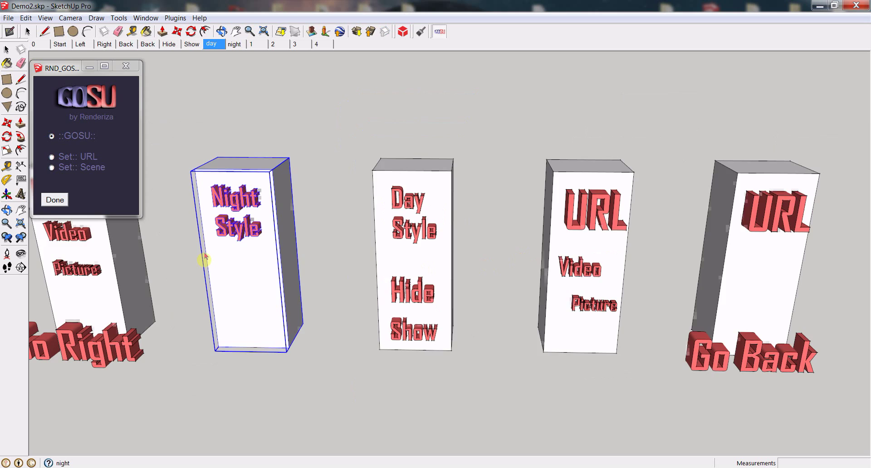
scroll(205, 256, "up", 3)
left_click(251, 198)
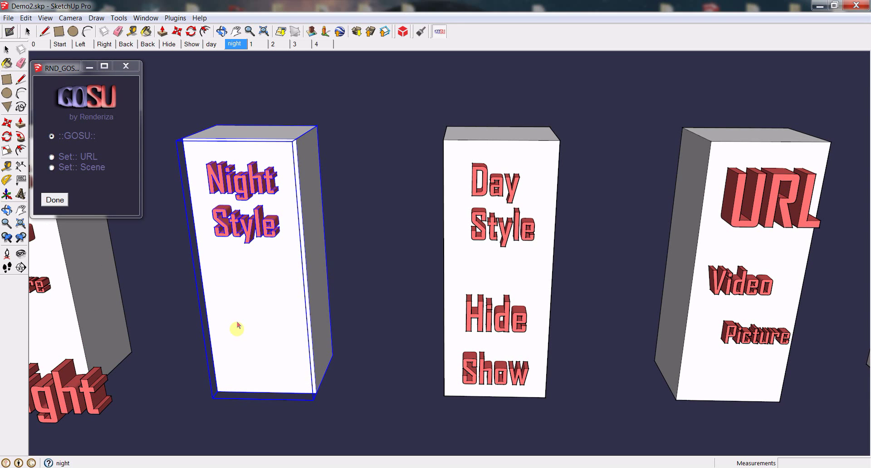
middle_click_drag(594, 317, 504, 313)
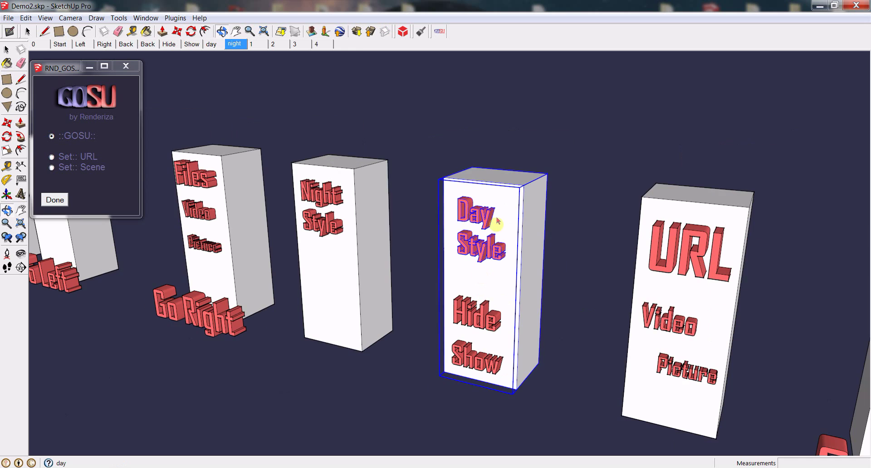
left_click(495, 223)
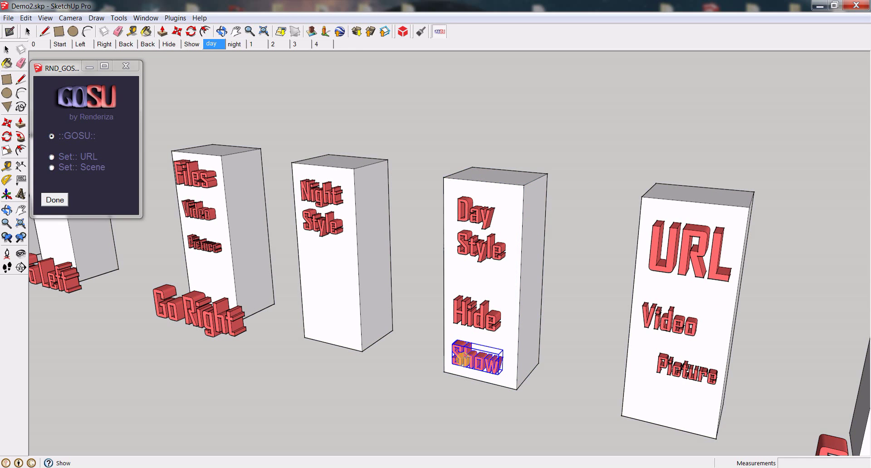
Test the Hide and Show text links on the Day Style block.
middle_click_drag(522, 297, 555, 293)
scroll(544, 310, "up", 4)
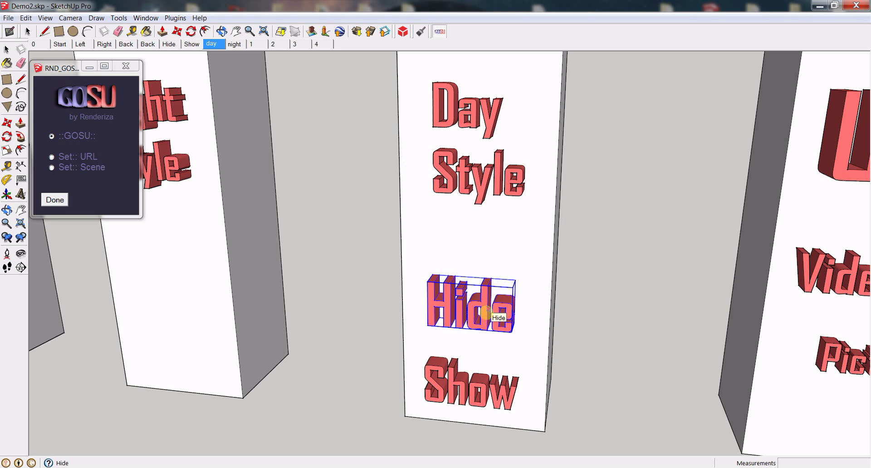
left_click(487, 313)
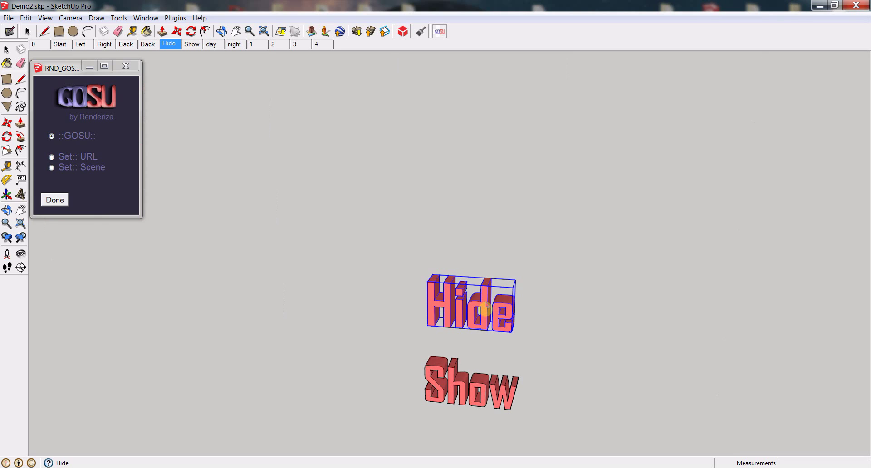
left_click(479, 389)
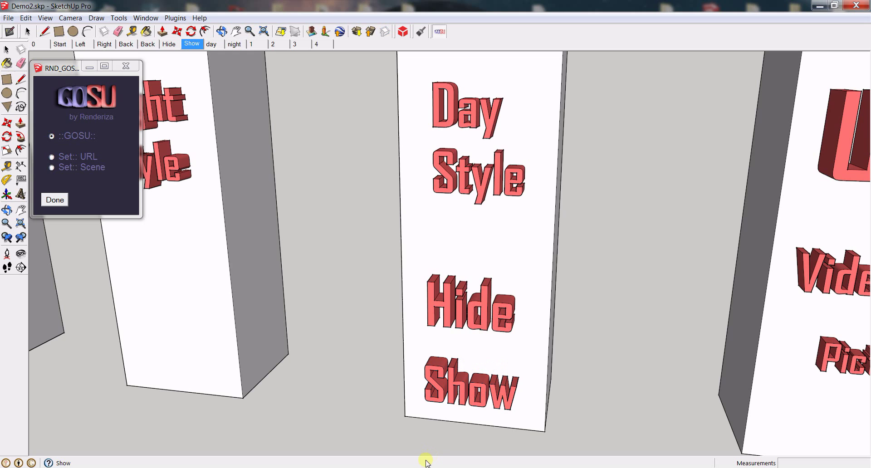
Use Set URL on the Video text of the Files block and accept the path C:\Users\Renderiza\Desktop\file\WIP_01A.wmv.
scroll(498, 308, "down", 3)
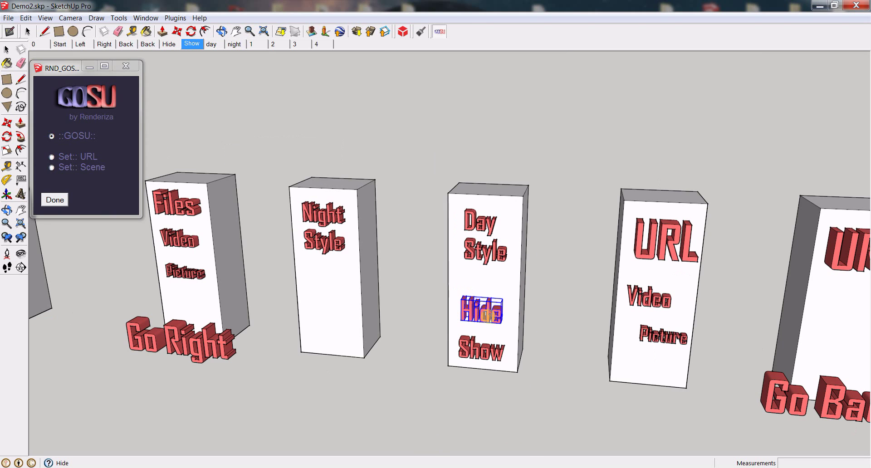
scroll(544, 321, "down", 3)
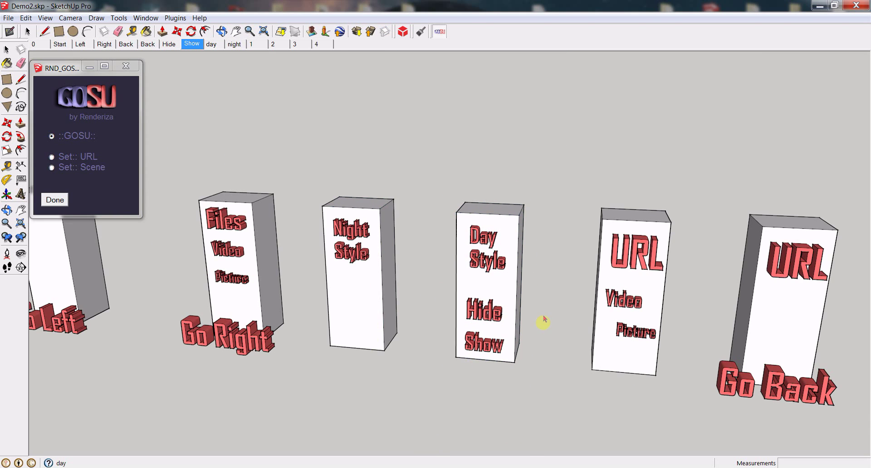
scroll(227, 272, "up", 5)
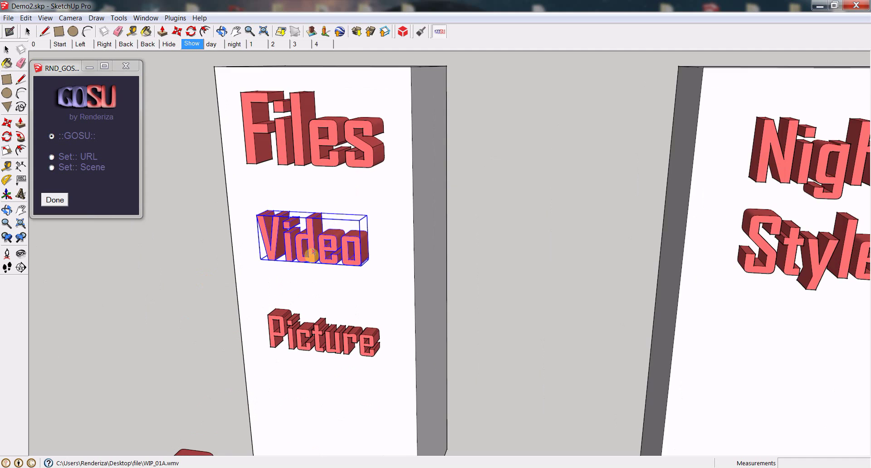
scroll(328, 263, "down", 2)
middle_click_drag(370, 247, 319, 272)
scroll(354, 259, "up", 1)
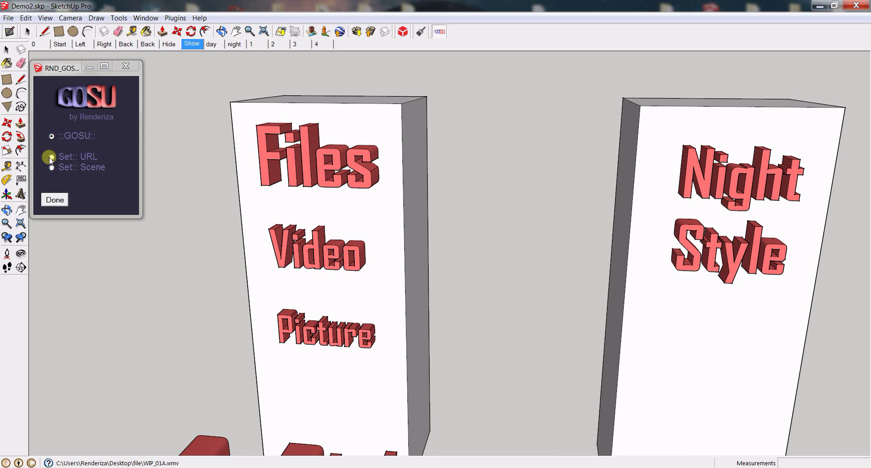
left_click(71, 162)
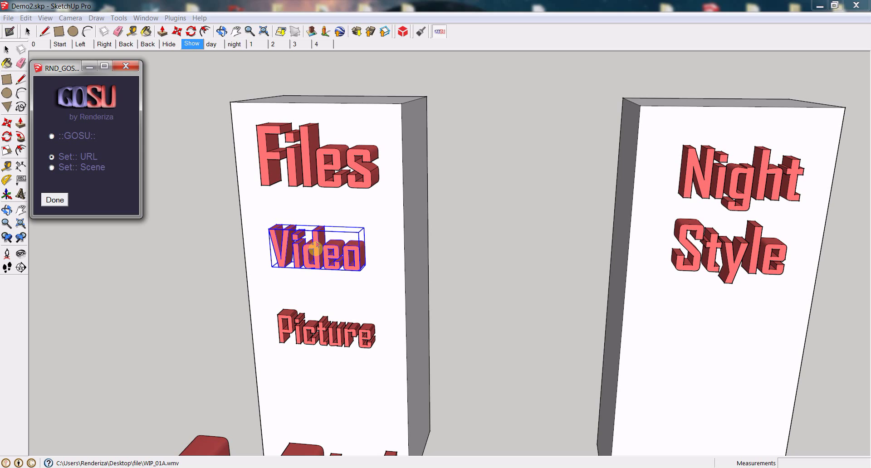
left_click(315, 249)
left_click(315, 249)
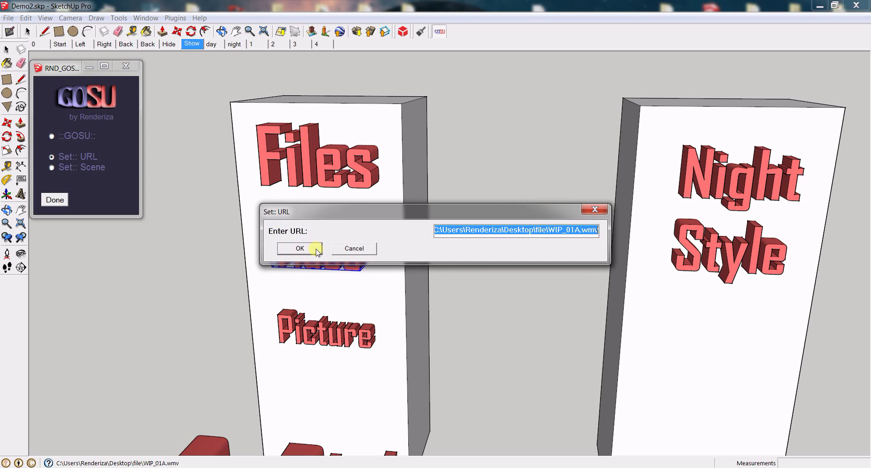
left_click_drag(443, 230, 434, 230)
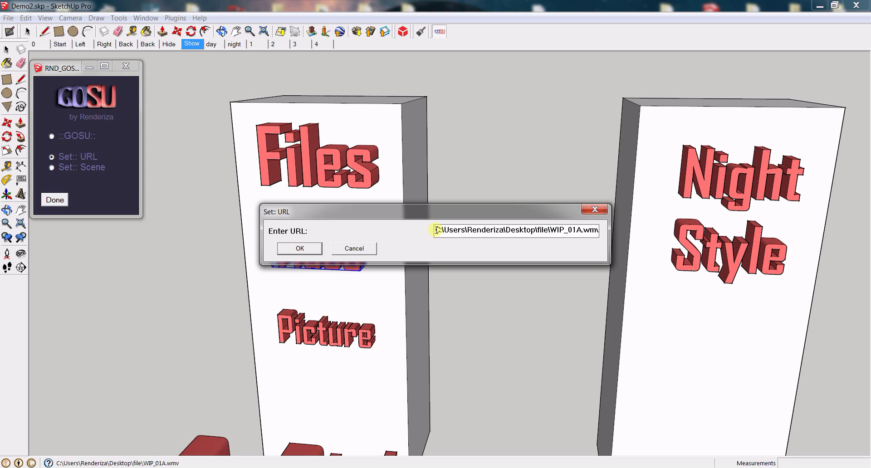
left_click_drag(436, 230, 605, 234)
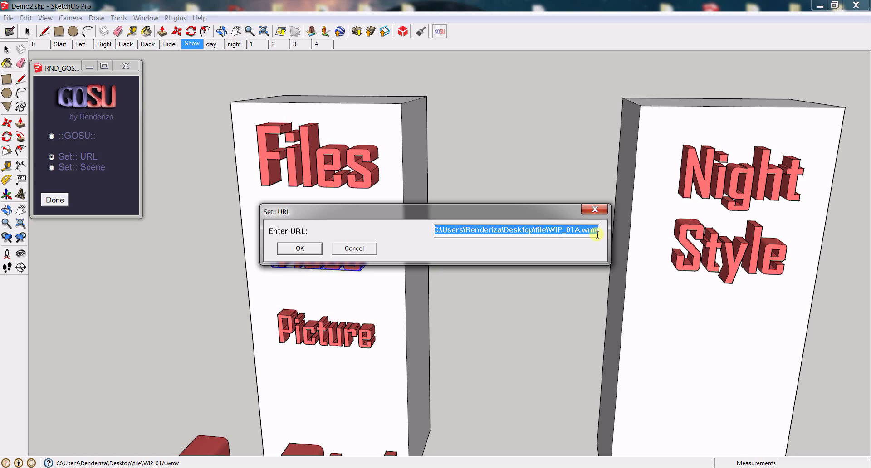
mouse_move(598, 233)
left_mouse_down()
mouse_move(437, 229)
mouse_move(600, 236)
left_mouse_up()
left_click(299, 249)
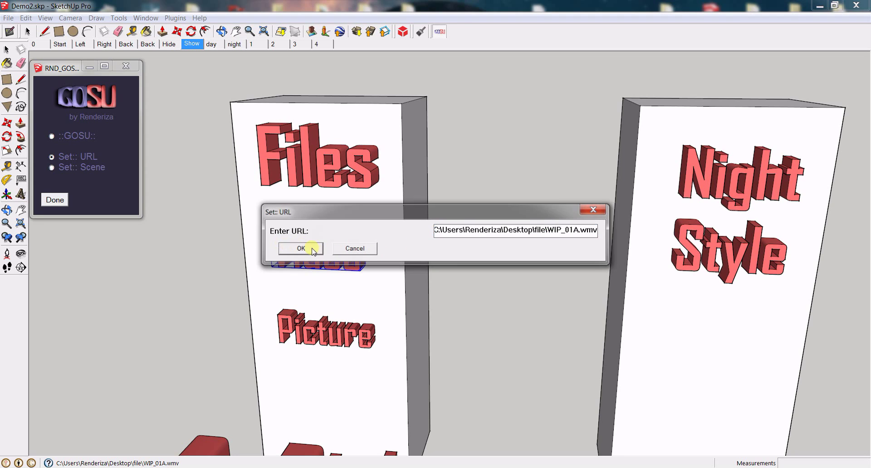
Activate GOSU mode and test the local file links of the Files block's Video and Picture texts, closing the photo viewer.
left_click(53, 136)
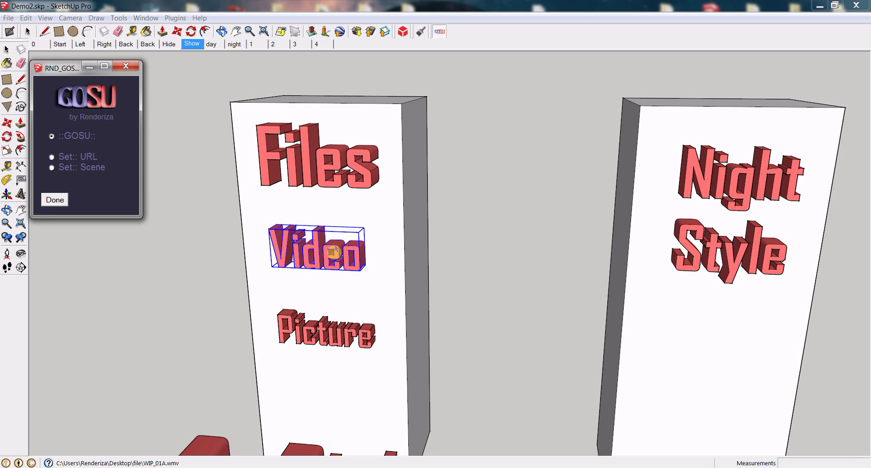
left_click(334, 252)
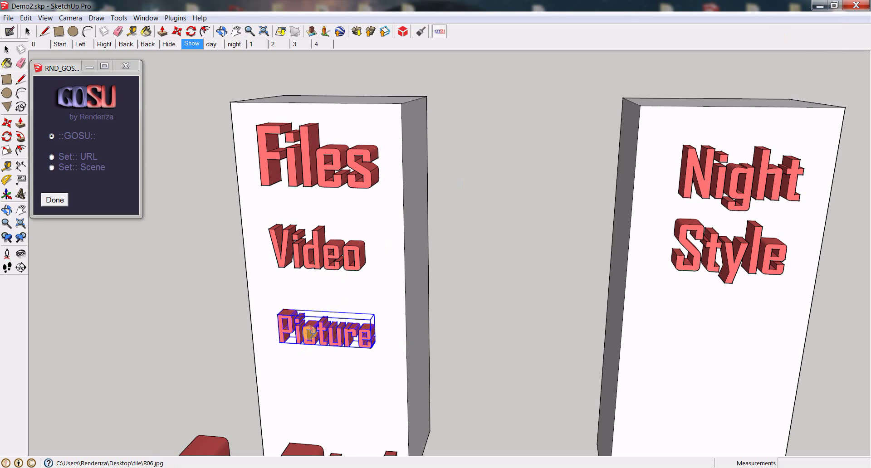
left_click(310, 333)
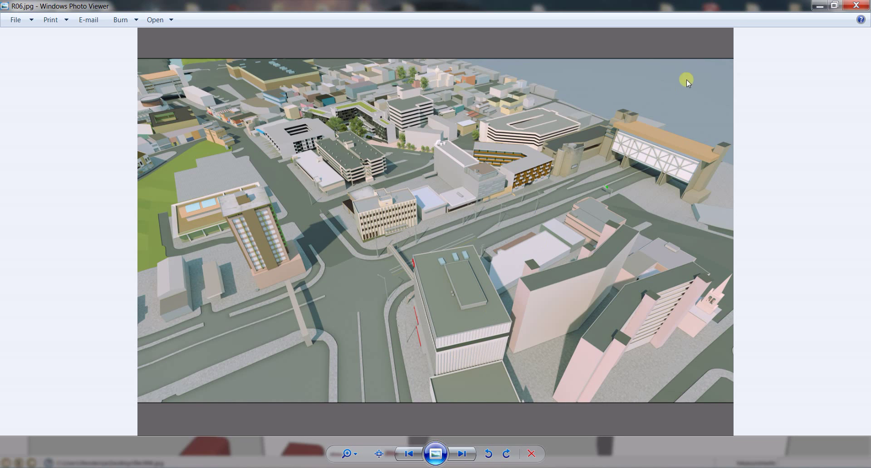
left_click(856, 5)
Test the Click Me scene links on the front face of the end block.
left_click(734, 383)
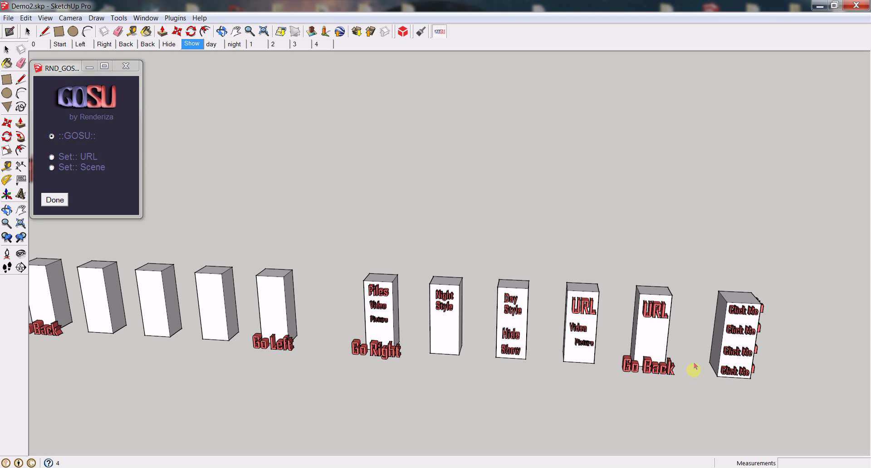
left_click(723, 358)
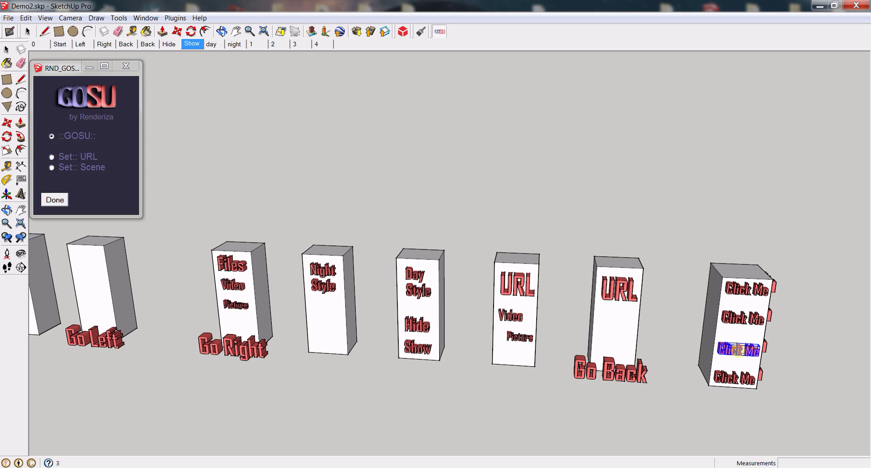